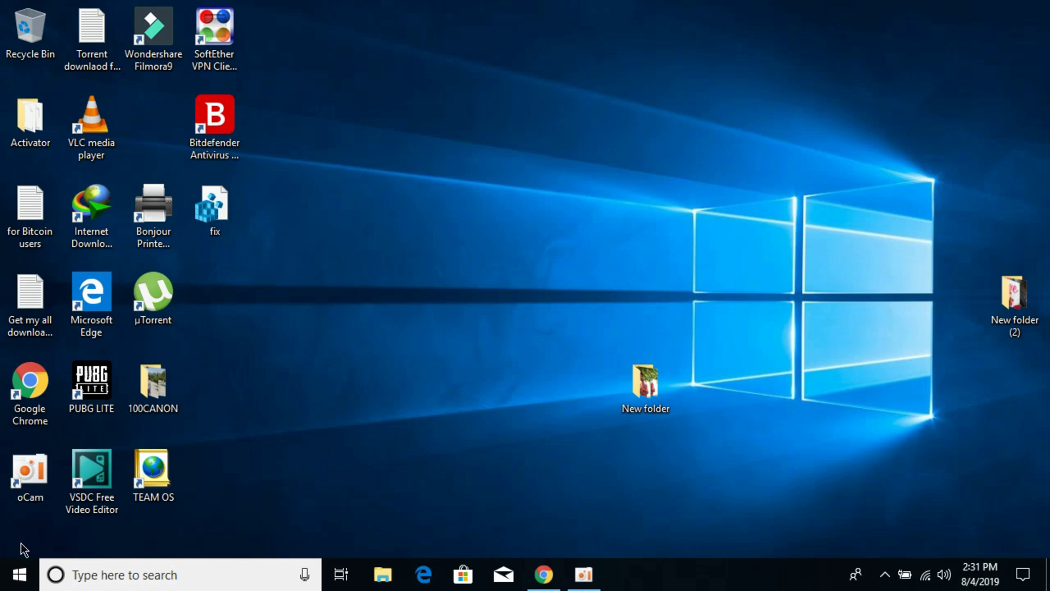
Launch Control Panel from Start search and go to System and Security > Windows Defender Firewall
{"action": "left_click", "coordinate": [20, 575]}
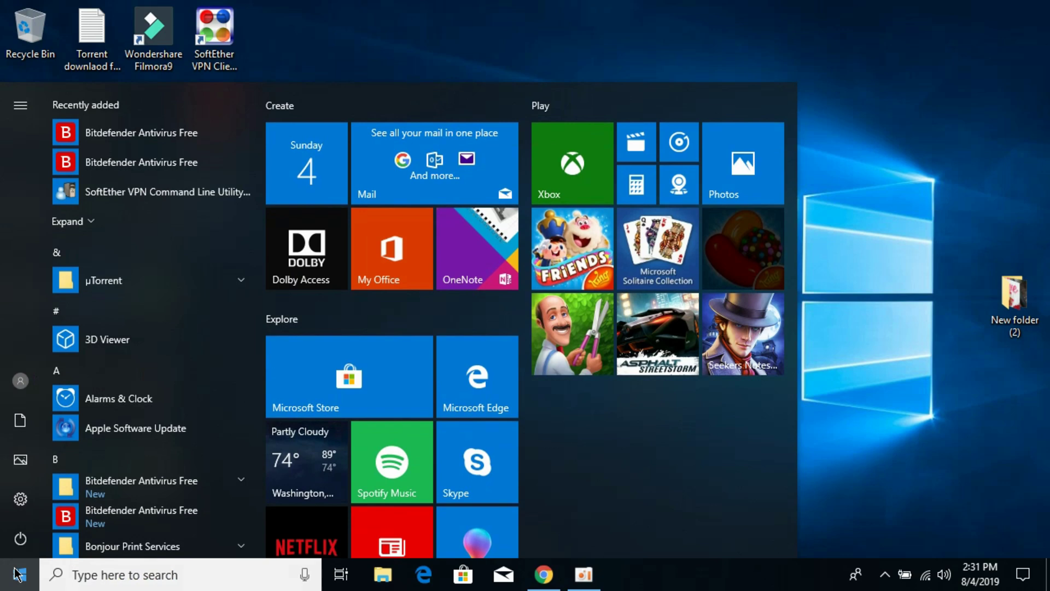
{"action": "type", "text": "contr"}
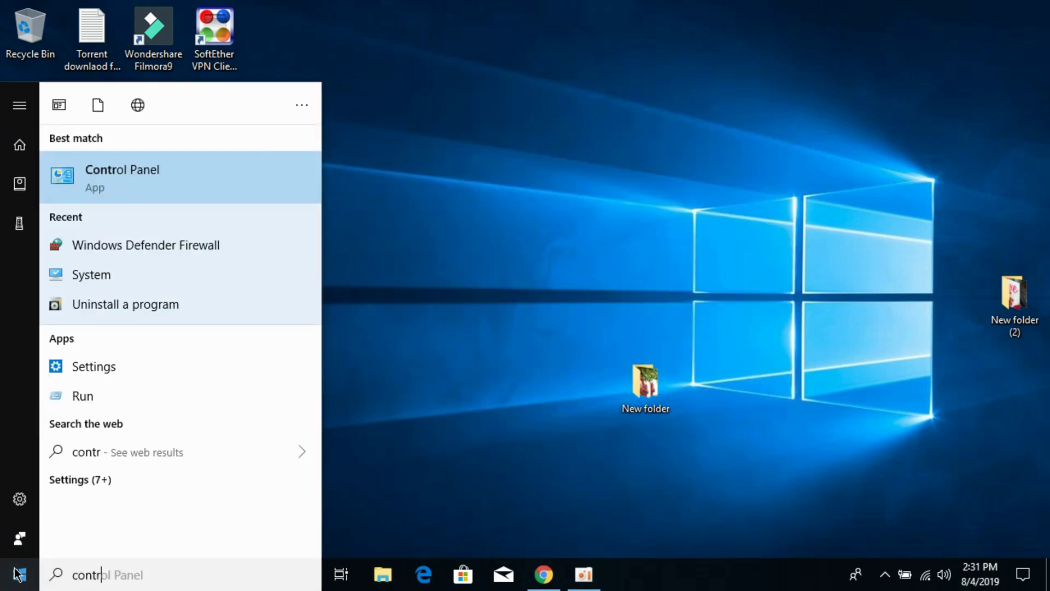
{"action": "key", "text": "Return"}
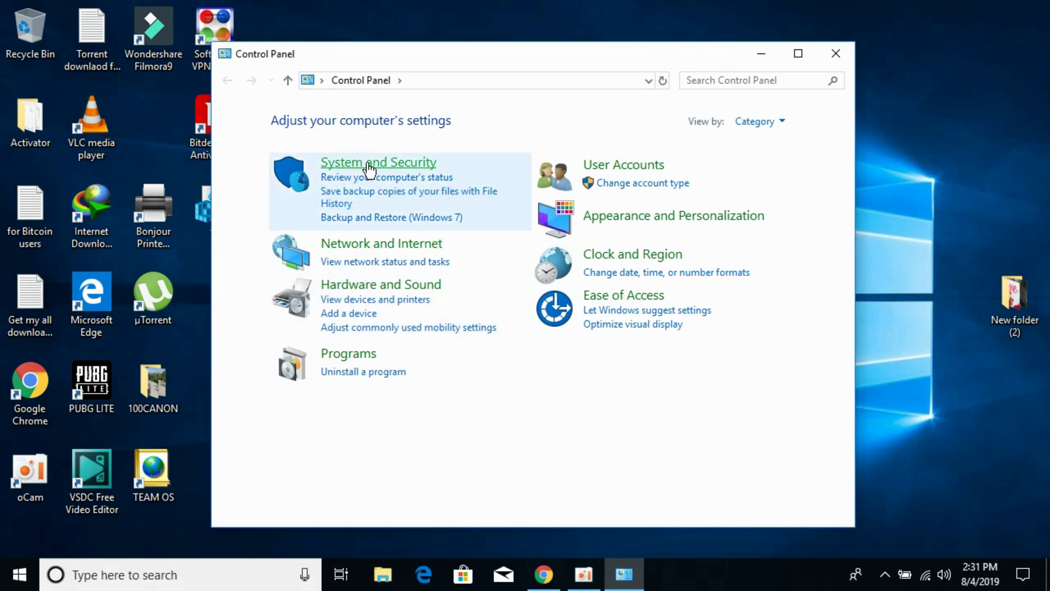
{"action": "left_click", "coordinate": [378, 163]}
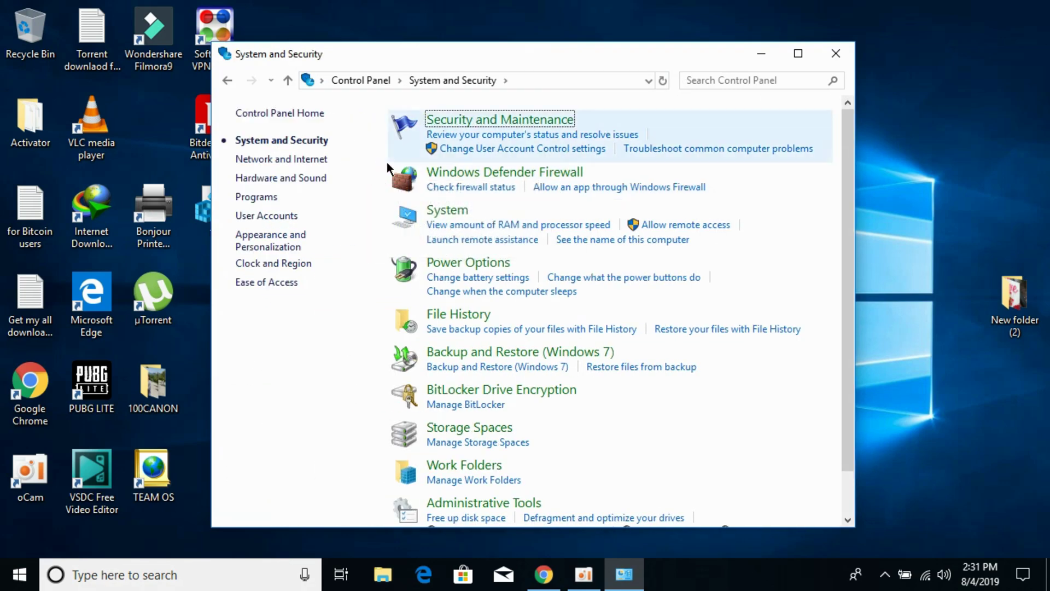
{"action": "left_click", "coordinate": [463, 173]}
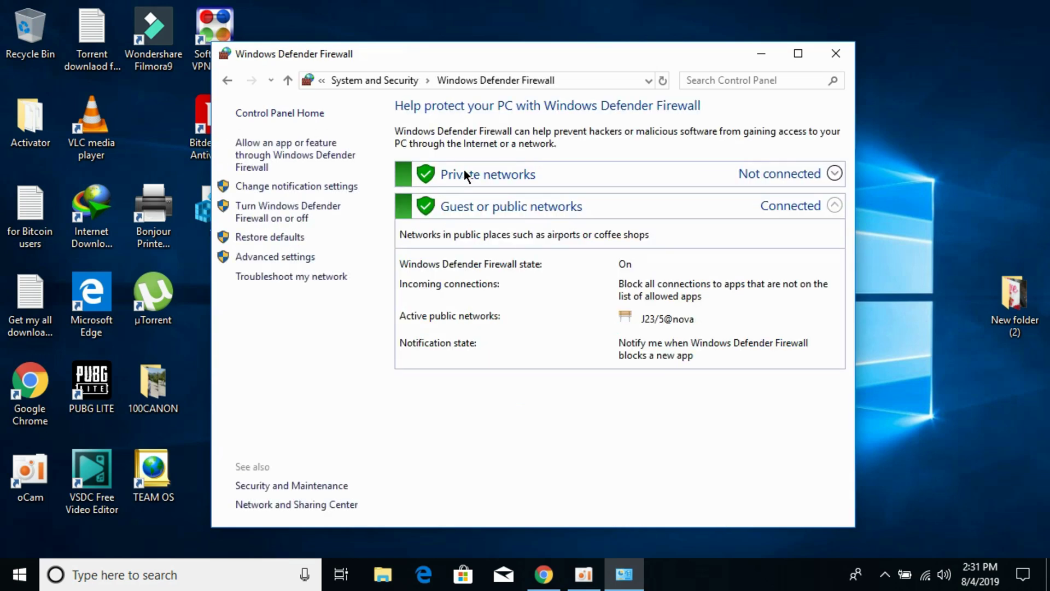
Allow PUBG Lite on Private and Public networks, save, and close the firewall window
{"action": "left_click", "coordinate": [297, 160]}
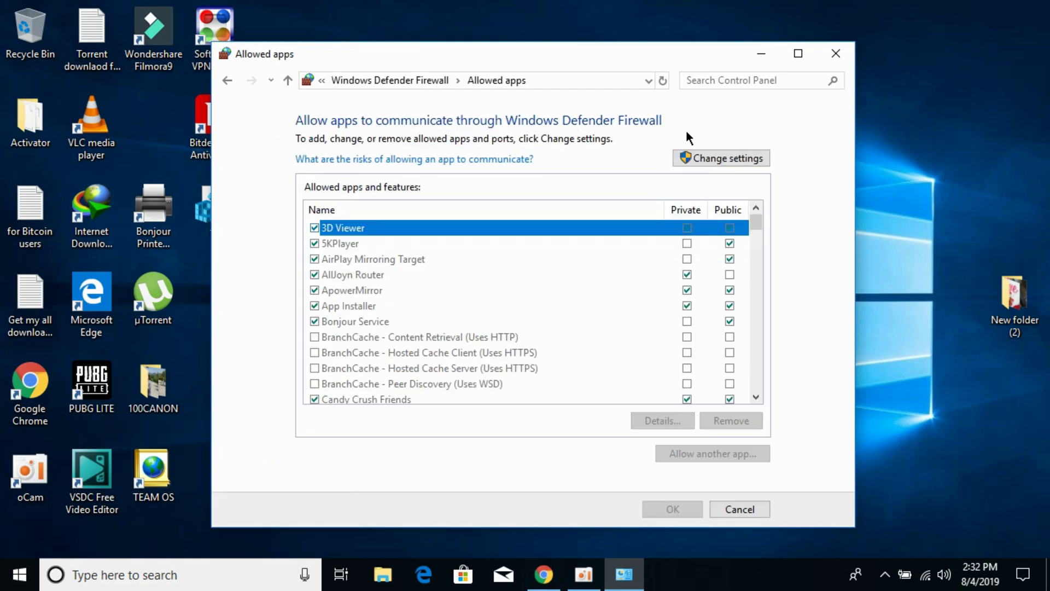
{"action": "left_click", "coordinate": [697, 158]}
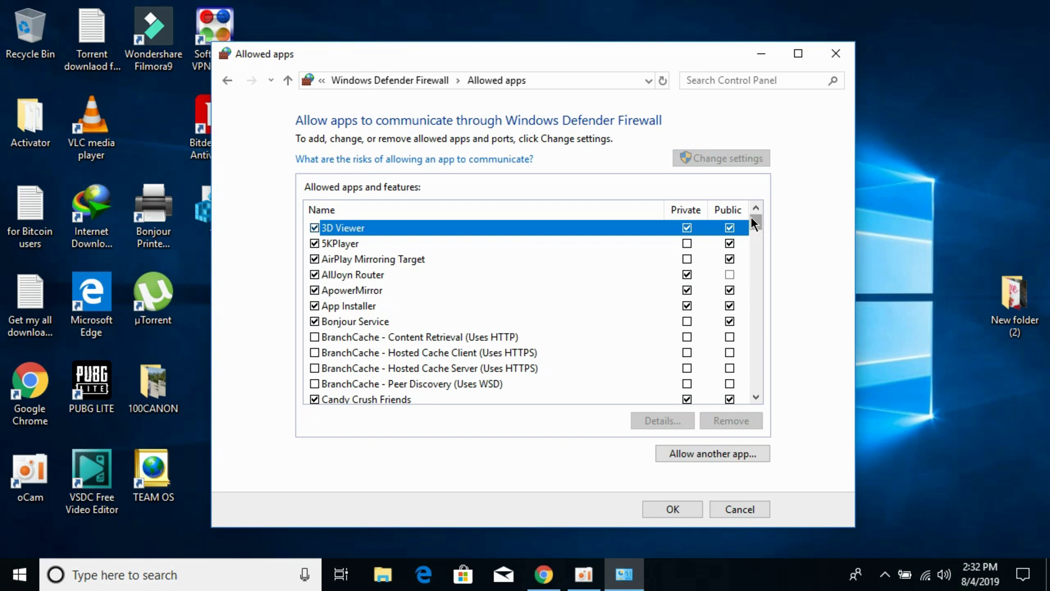
{"action": "left_click_drag", "start_coordinate": [753, 221], "coordinate": [755, 302]}
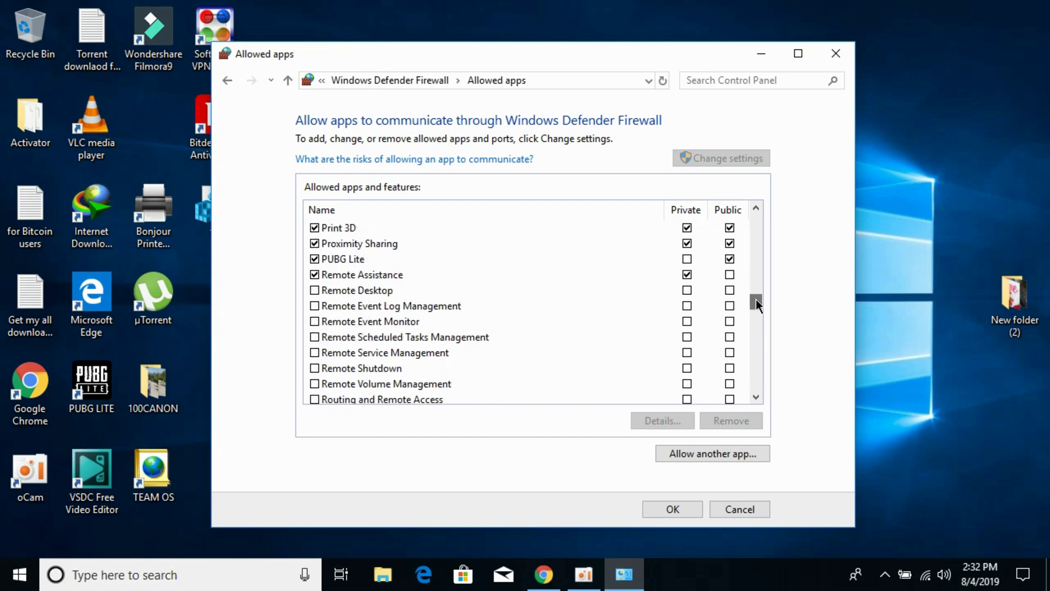
{"action": "left_click", "coordinate": [358, 262]}
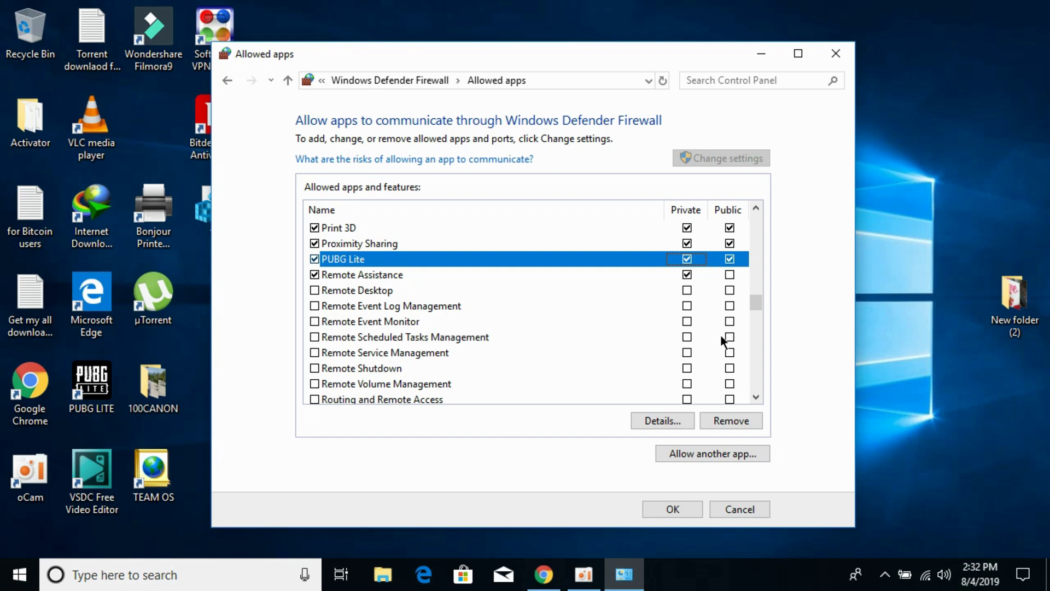
{"action": "left_click", "coordinate": [674, 508]}
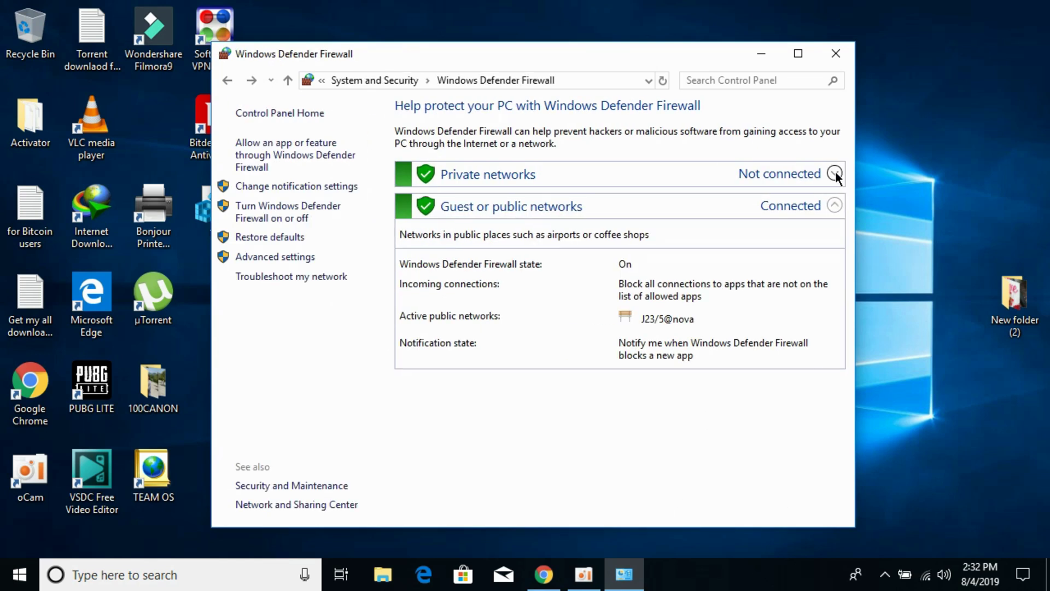
{"action": "left_click", "coordinate": [837, 55]}
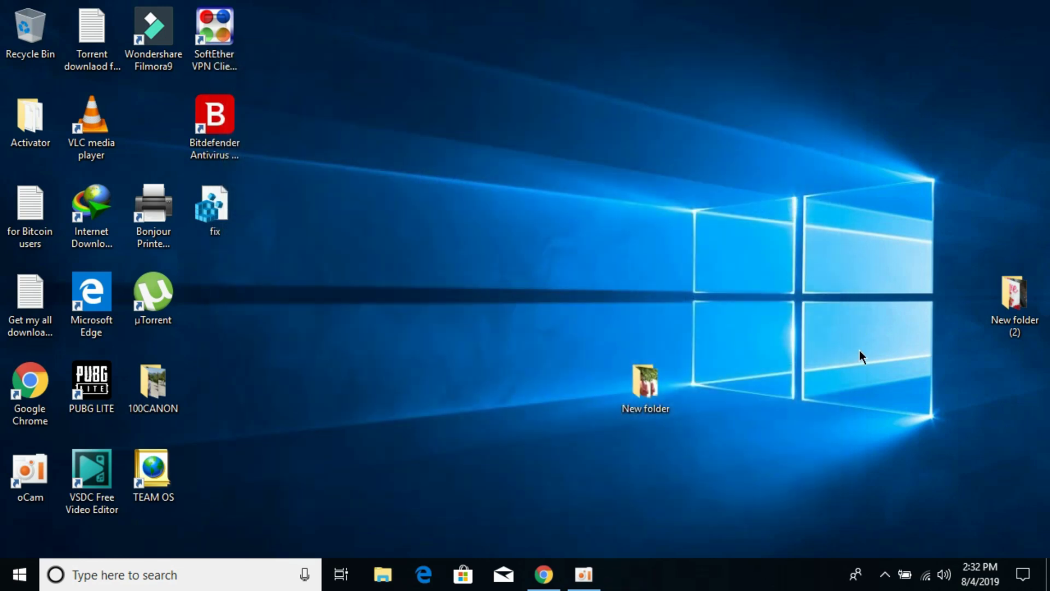
{"action": "left_click", "coordinate": [885, 574]}
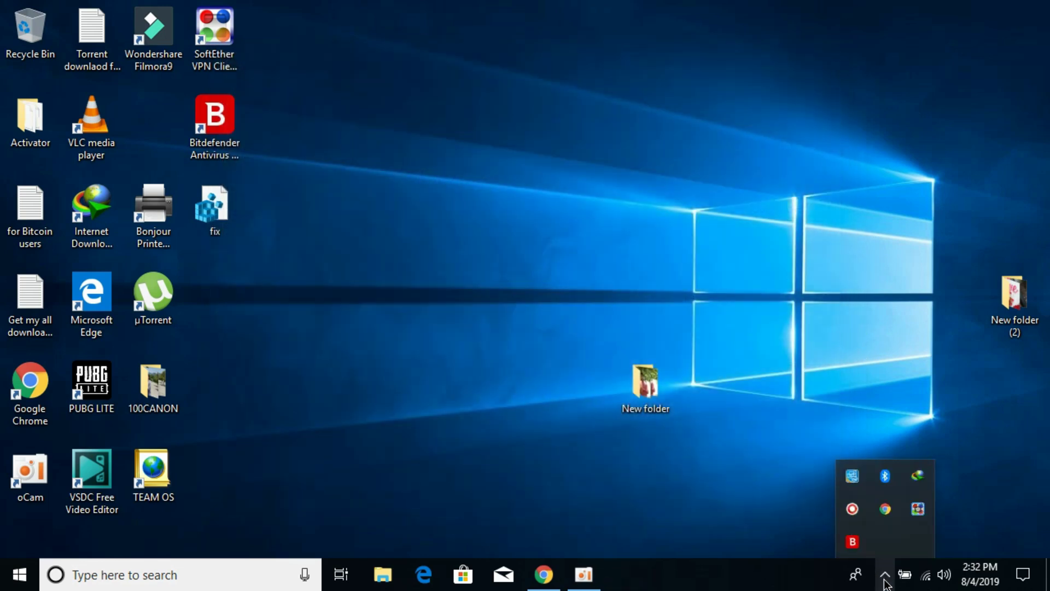
Switch Bitdefender's Protection Shield off under Settings > Protection
{"action": "left_click", "coordinate": [852, 542]}
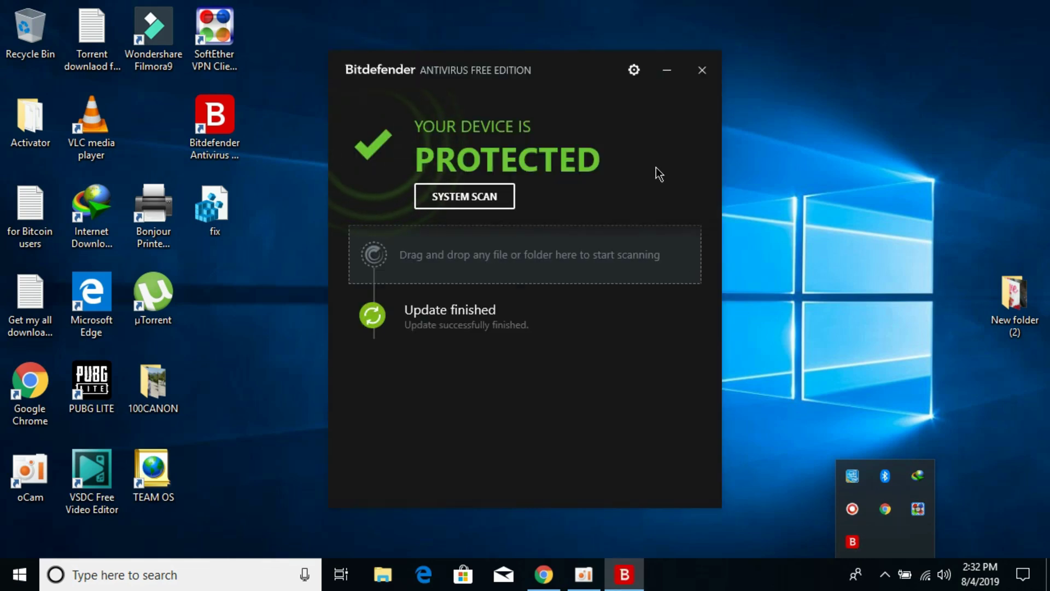
{"action": "left_click", "coordinate": [635, 71]}
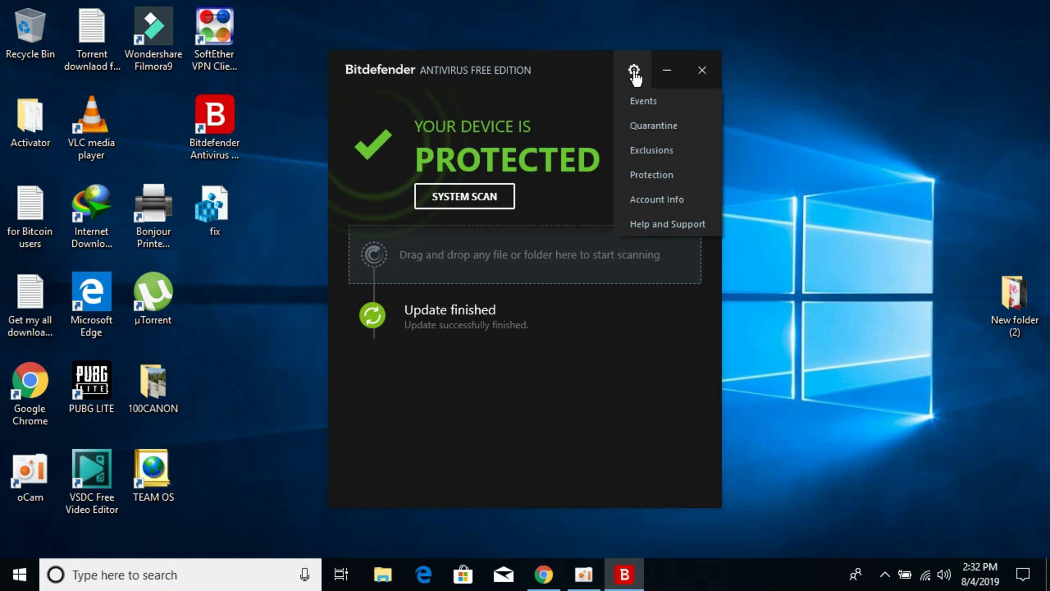
{"action": "left_click", "coordinate": [651, 176]}
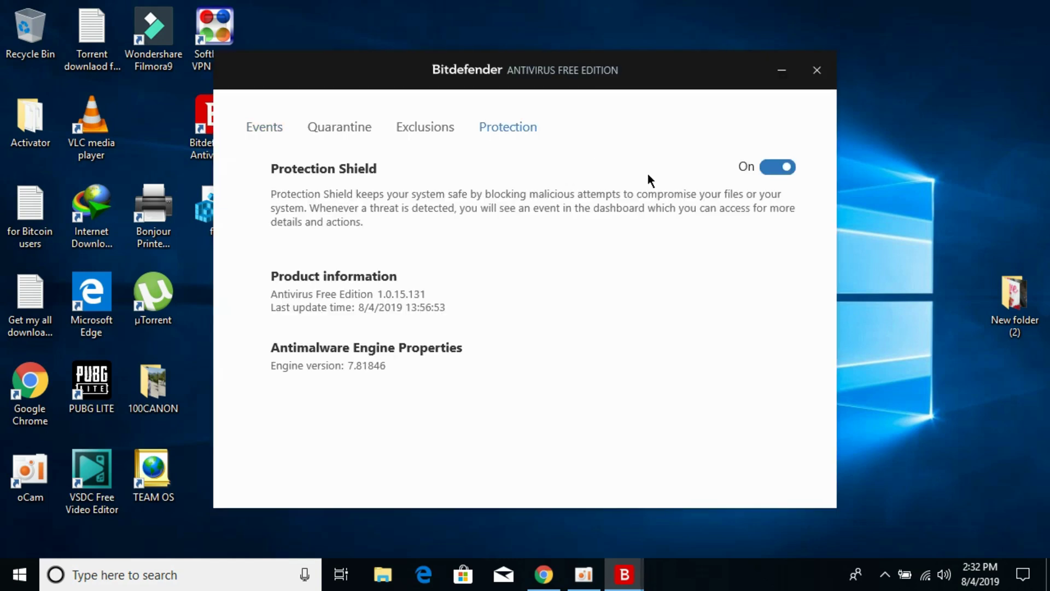
{"action": "left_click", "coordinate": [777, 168]}
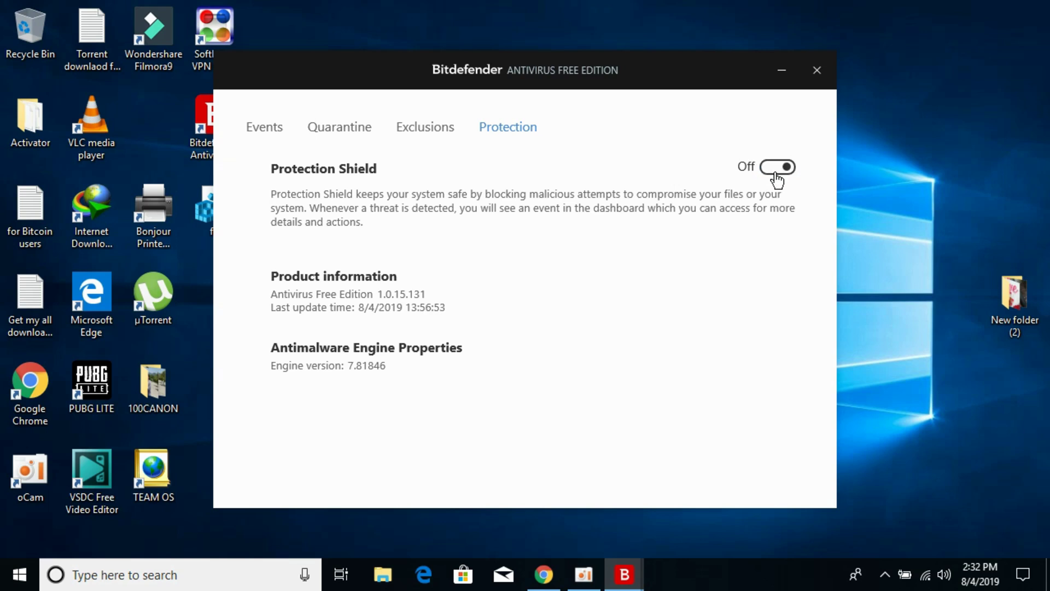
Close the Bitdefender windows and dismiss the system-at-risk notification
{"action": "left_click", "coordinate": [817, 70]}
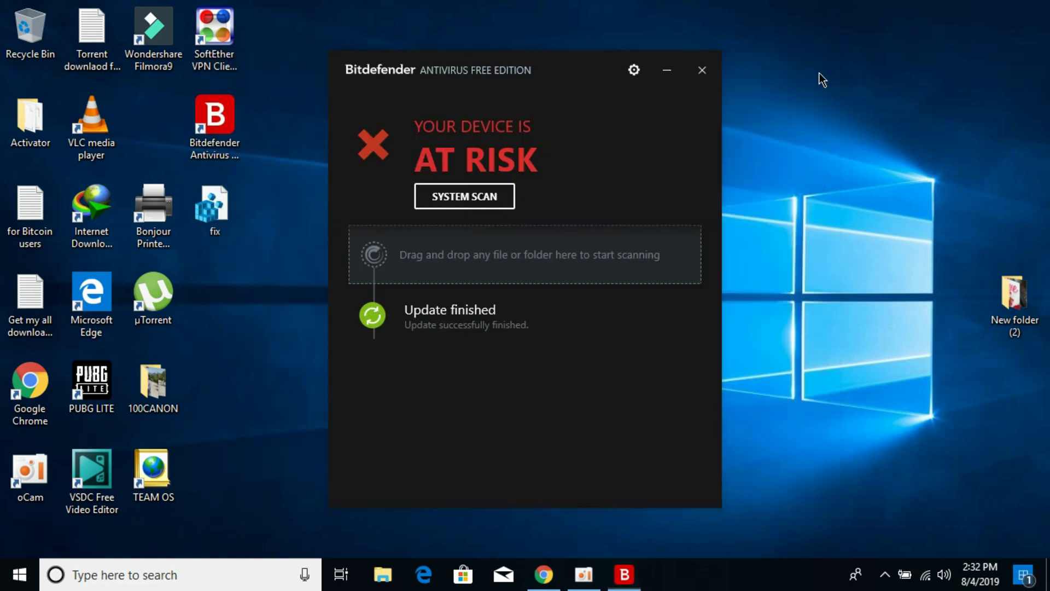
{"action": "left_click", "coordinate": [702, 69]}
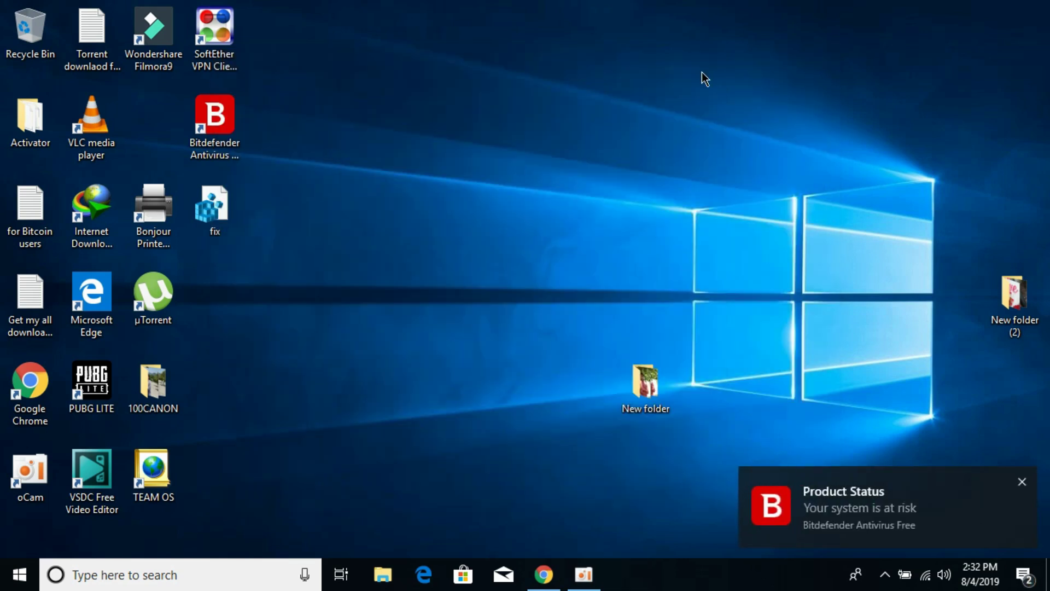
{"action": "left_click", "coordinate": [1021, 482]}
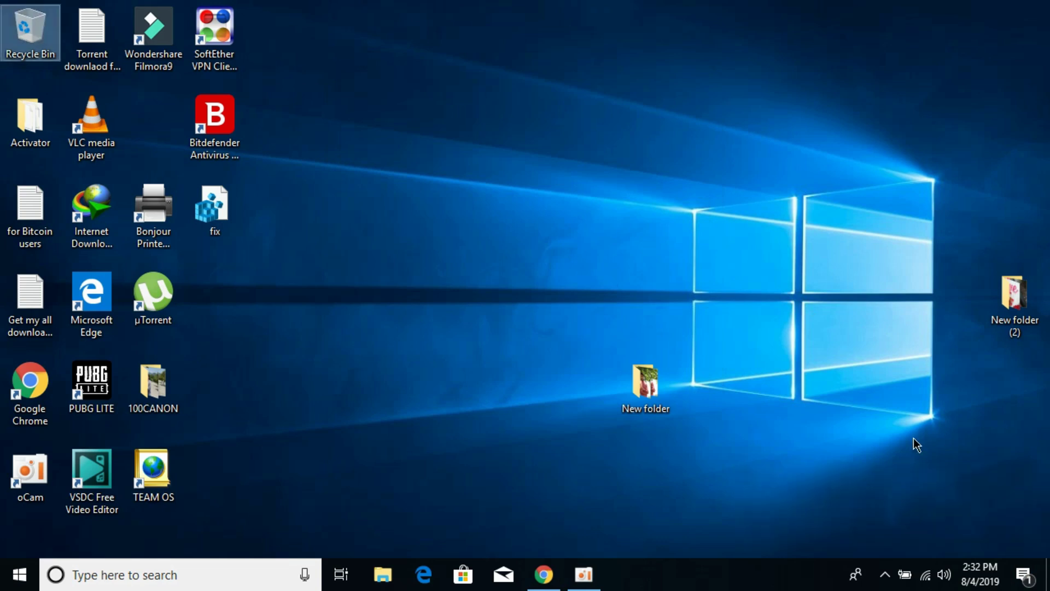